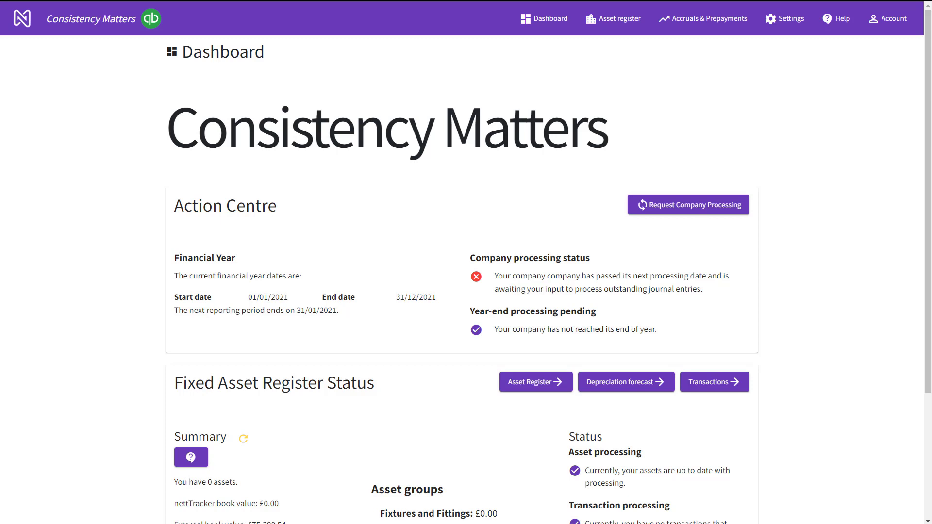
Open the Asset register menu from the dashboard's top navigation bar
click(615, 18)
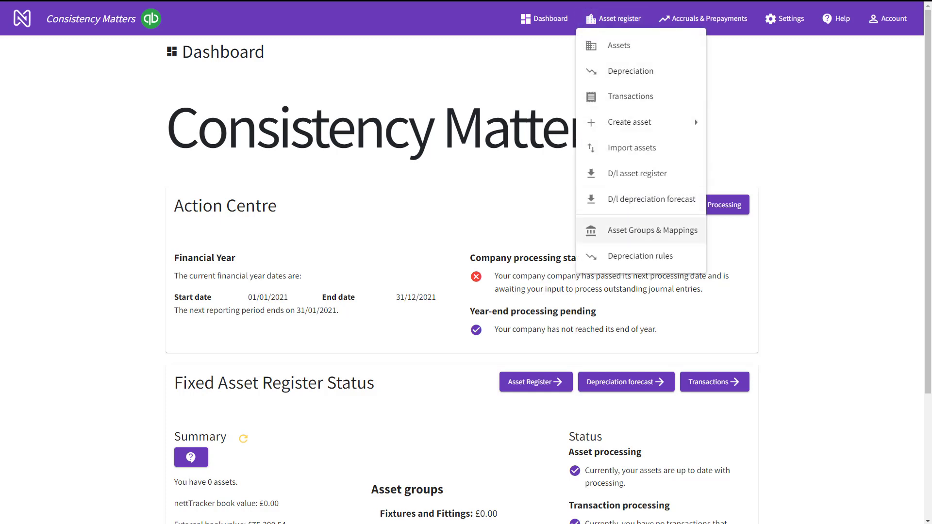
Go to Asset Groups & Mappings and start managing the account mappings
click(631, 230)
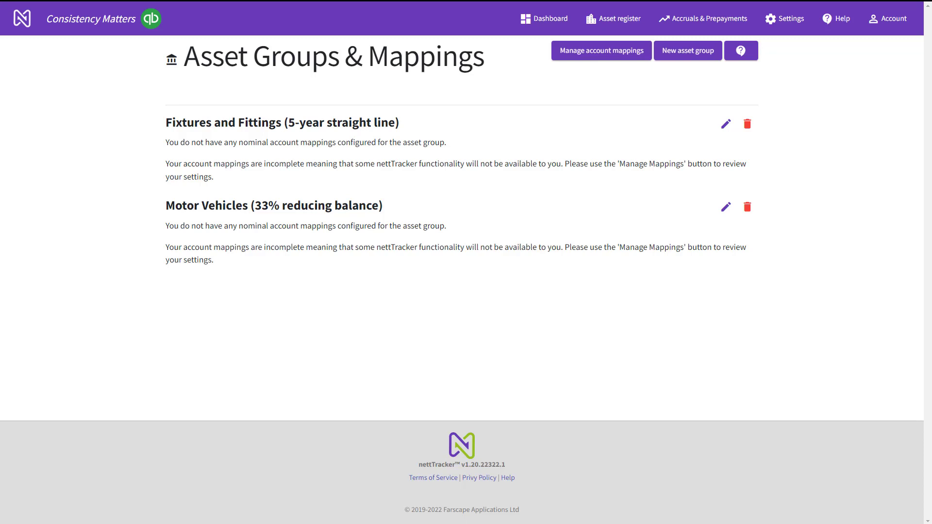
click(606, 51)
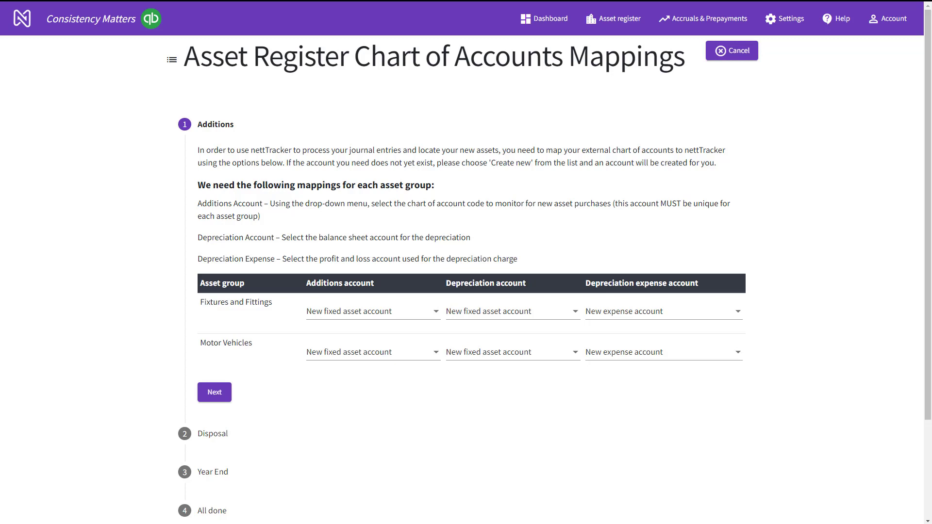
Open the Fixtures and Fittings additions account dropdown
click(373, 312)
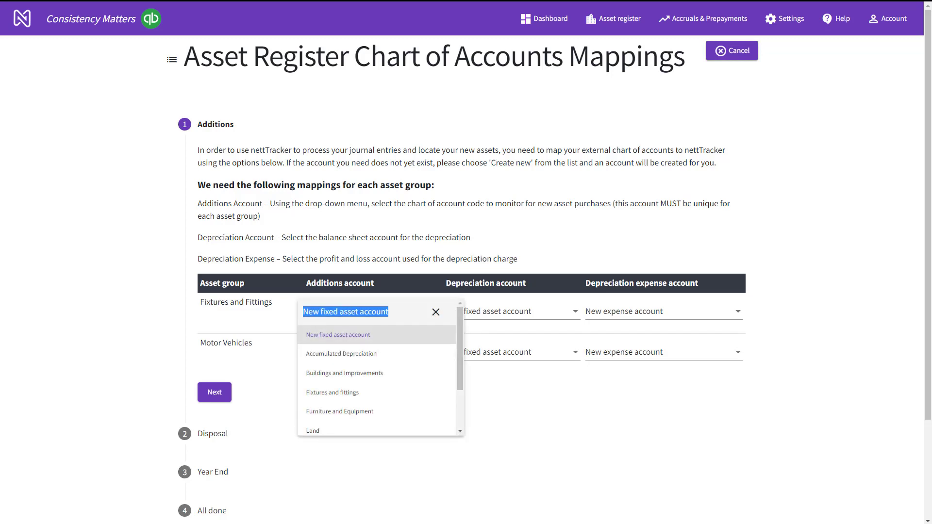
Map additions cost to Fixtures and fittings and Motor vehicles respectively
key(BackSpace)
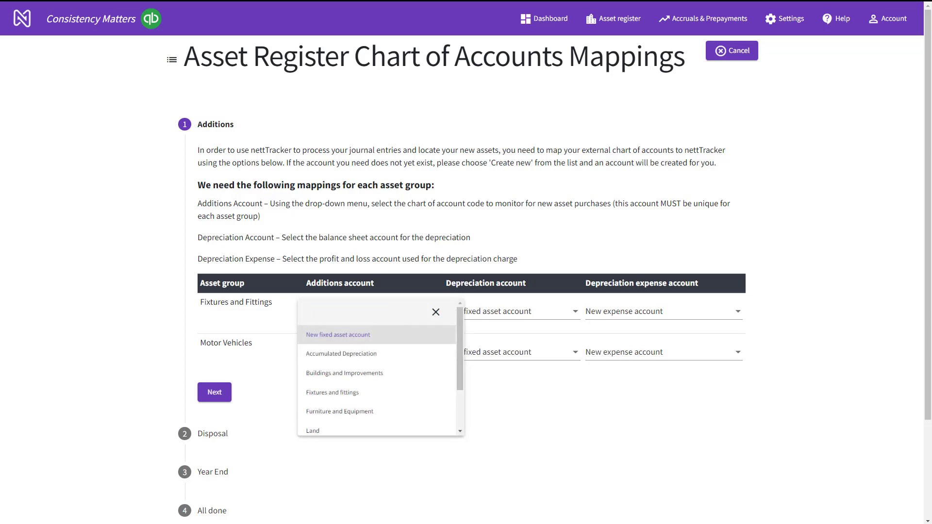
text(fix)
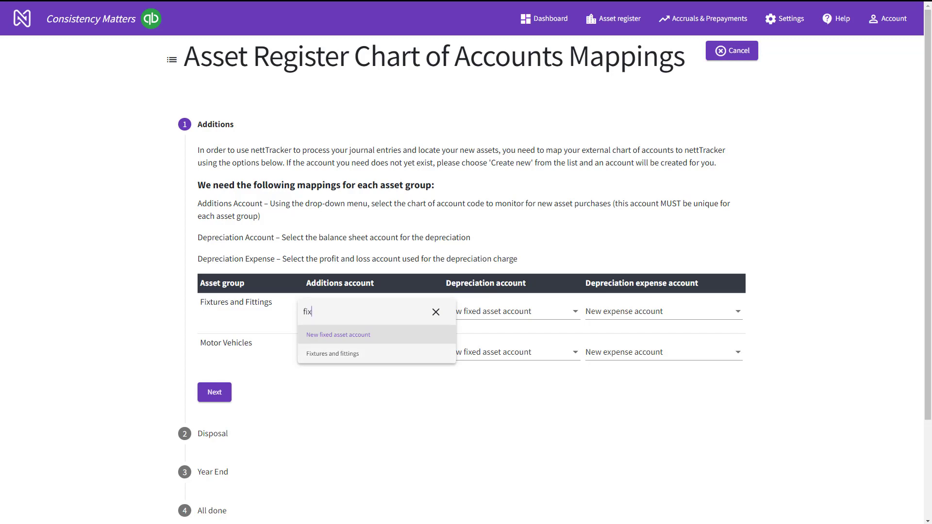
click(367, 353)
click(367, 352)
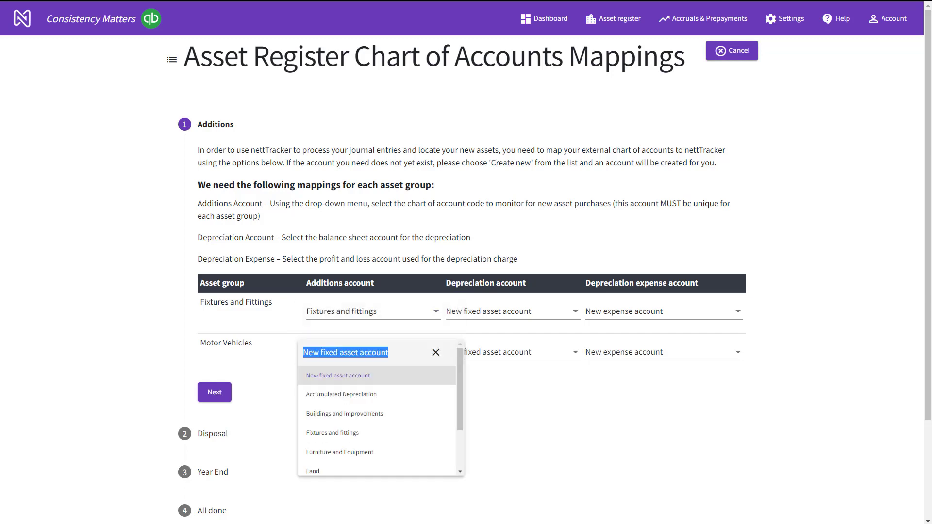
text(moto)
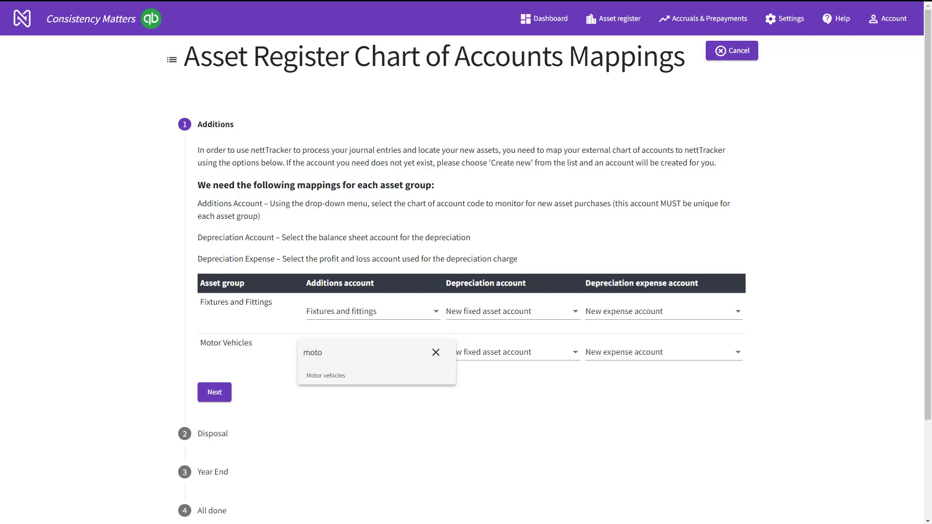
key(Return)
Map both asset groups' depreciation account to Accumulated Depreciation
click(512, 311)
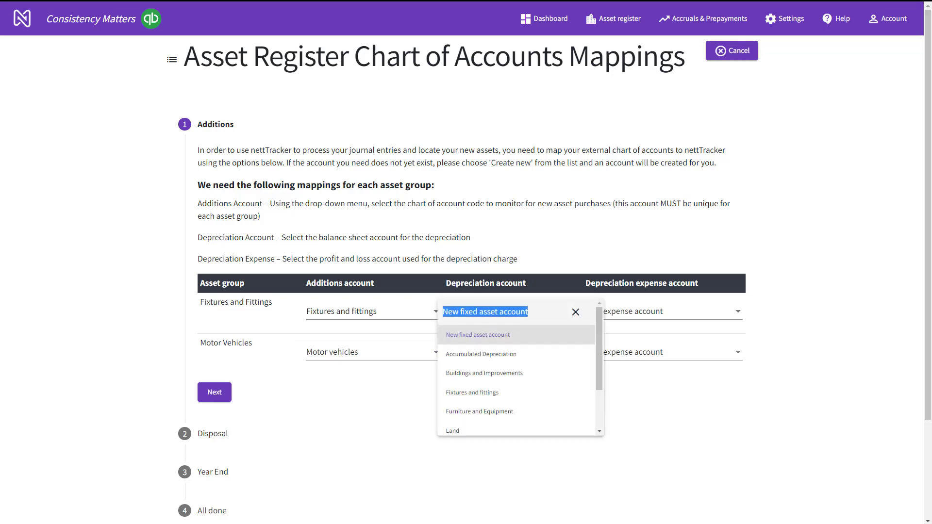
text(dep)
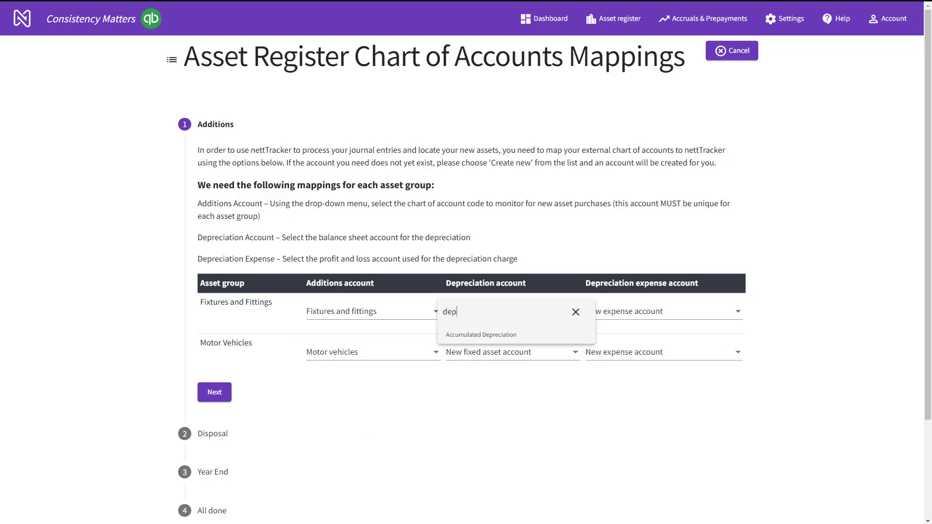
key(Return)
click(512, 352)
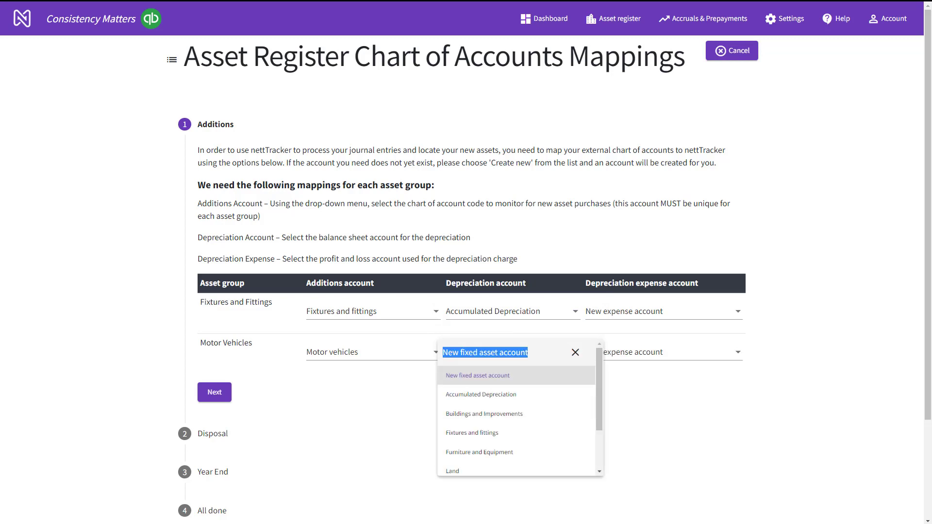
text(dep)
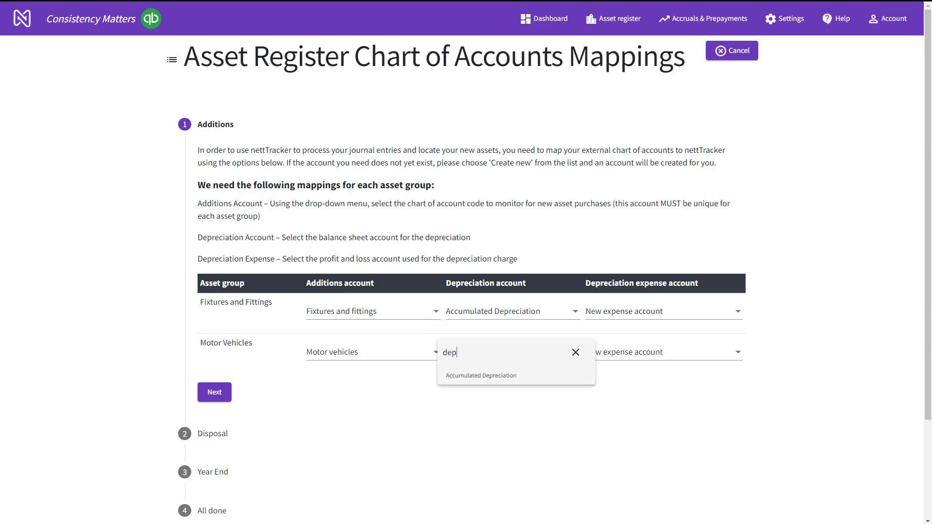
key(Return)
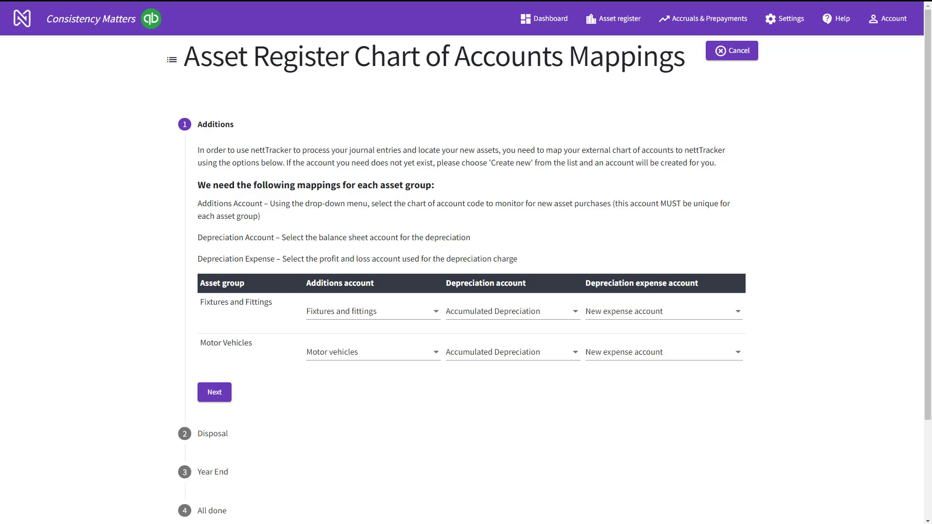
Set Depreciation Expense for both groups and advance to the Disposal step
click(635, 313)
key(BackSpace)
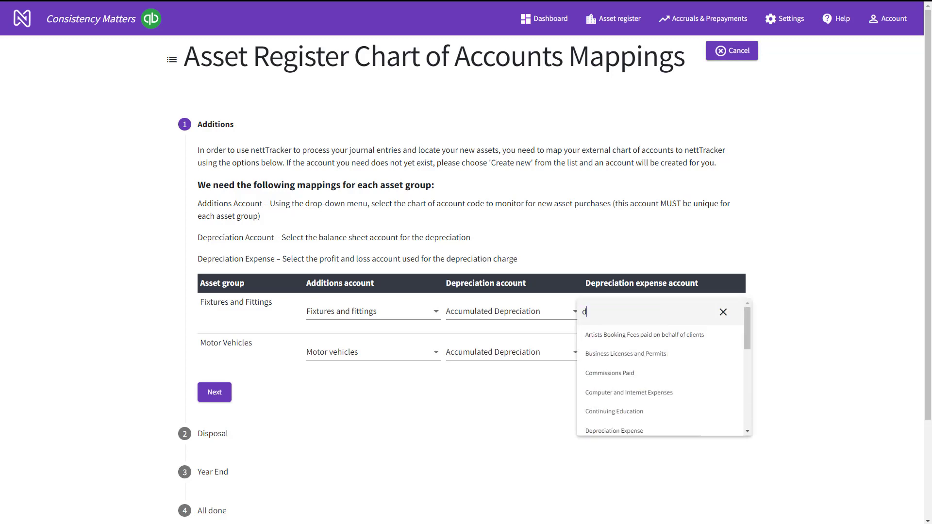
text(dep)
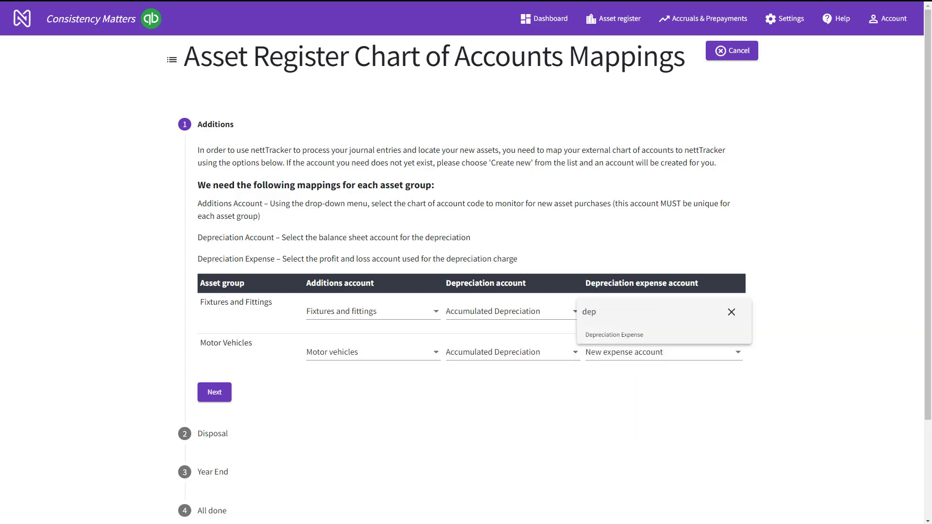
key(Return)
click(651, 352)
text(d)
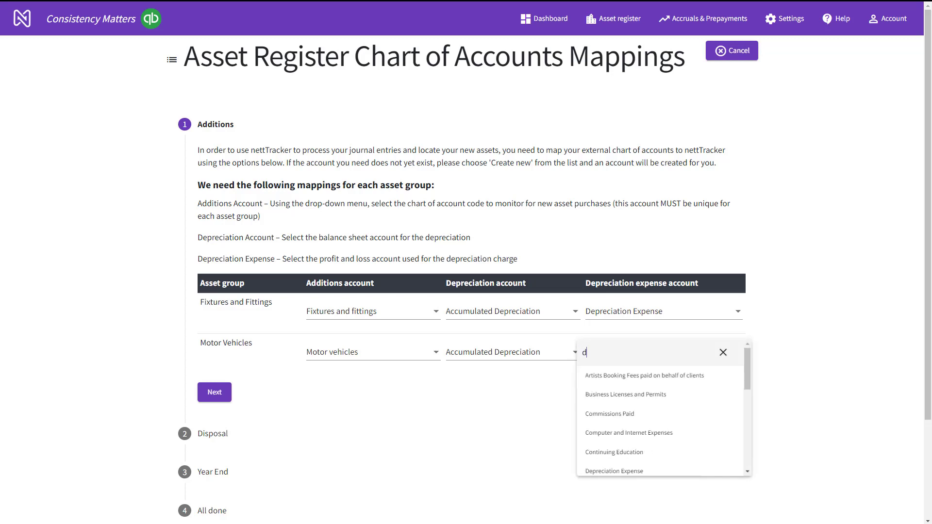
text(d)
key(BackSpace)
click(613, 468)
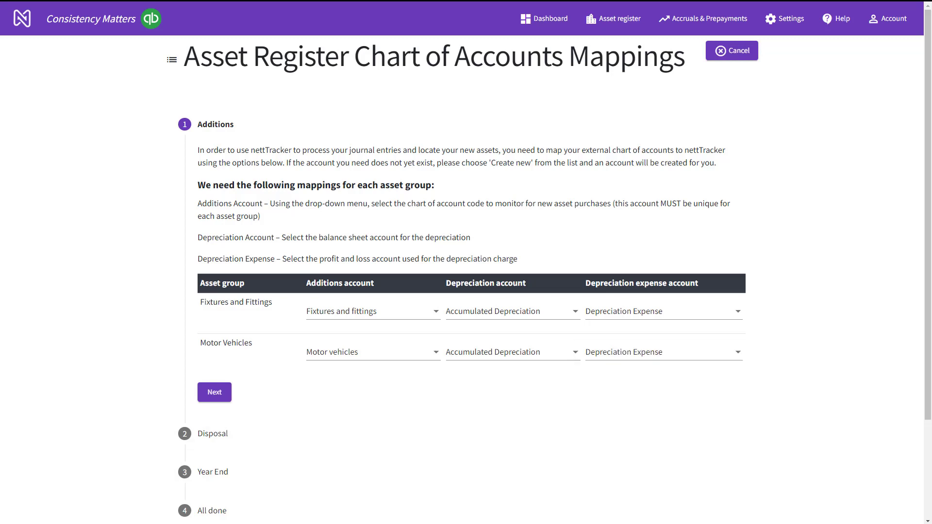
click(215, 392)
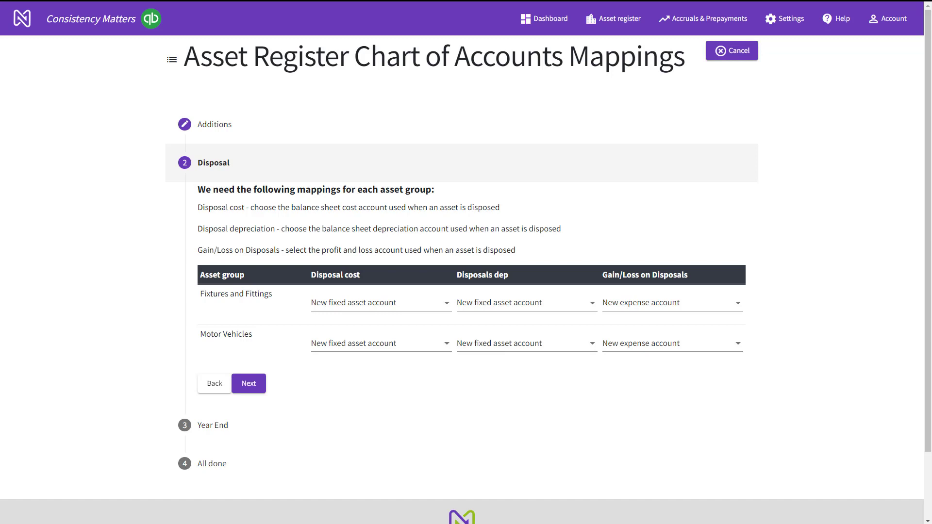
click(381, 303)
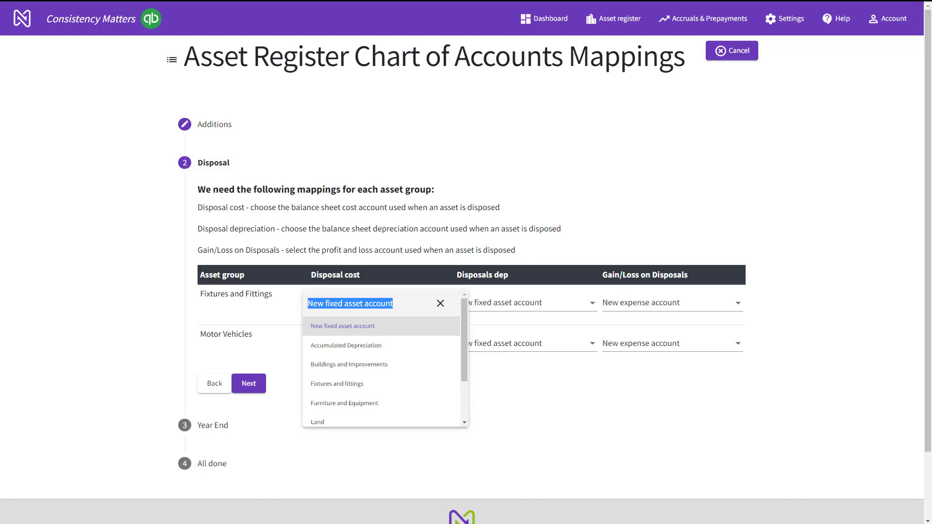
Map disposal cost to Fixtures and fittings and Motor vehicles respectively
text(fix)
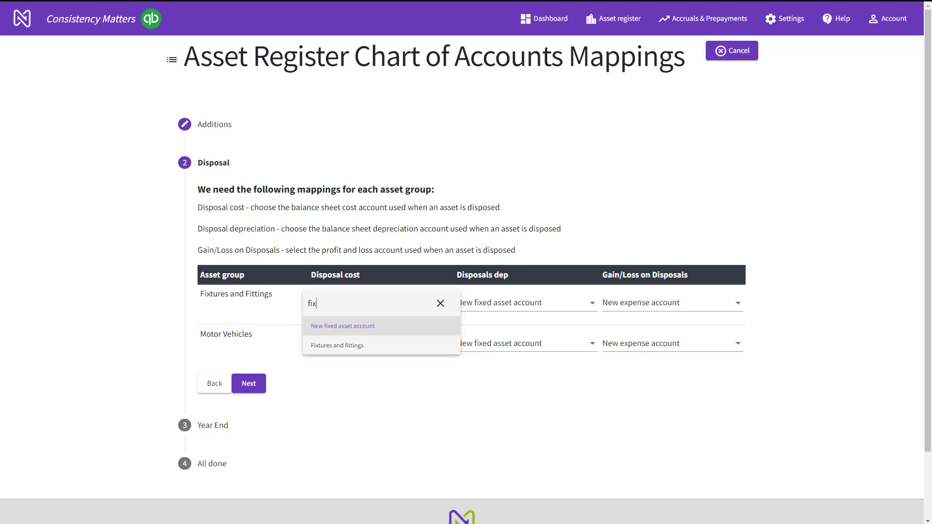
click(338, 345)
click(381, 343)
text(mo)
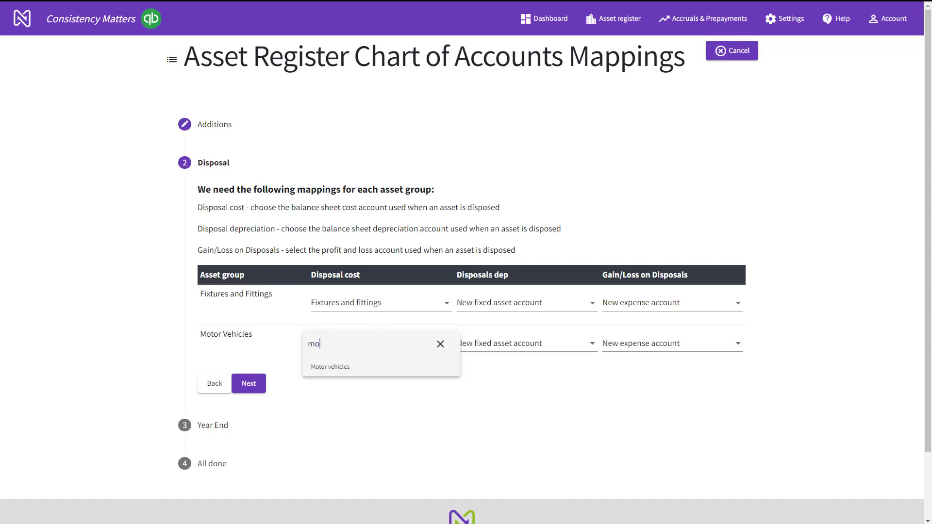
click(335, 367)
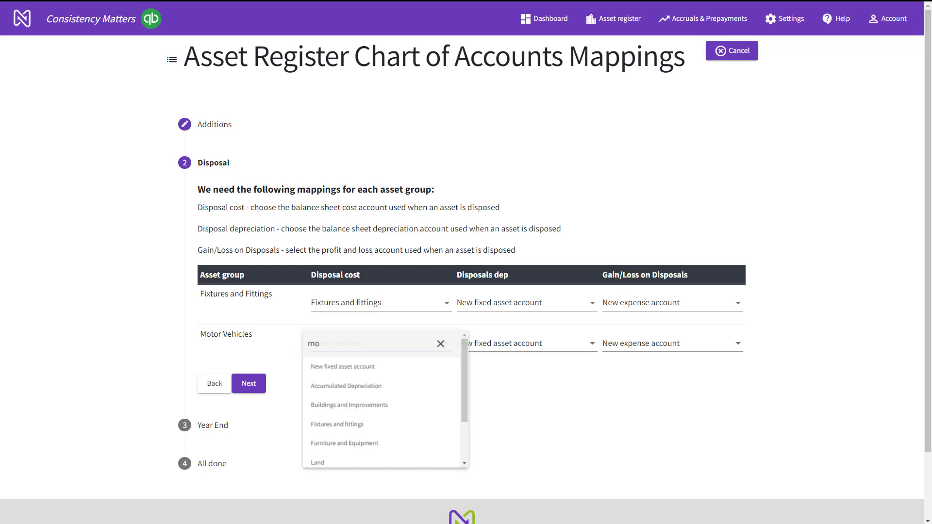
Map disposals depreciation to Accumulated Depreciation for both asset groups
click(523, 303)
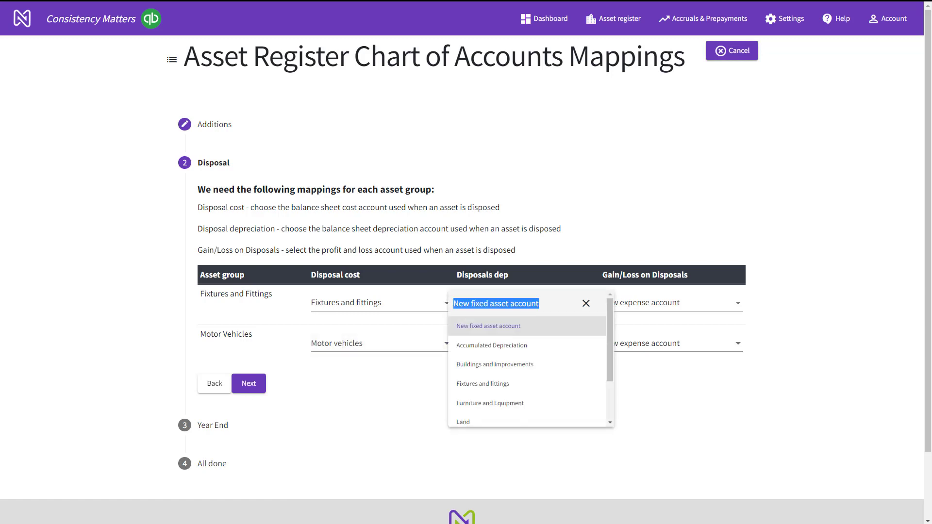
text(dep)
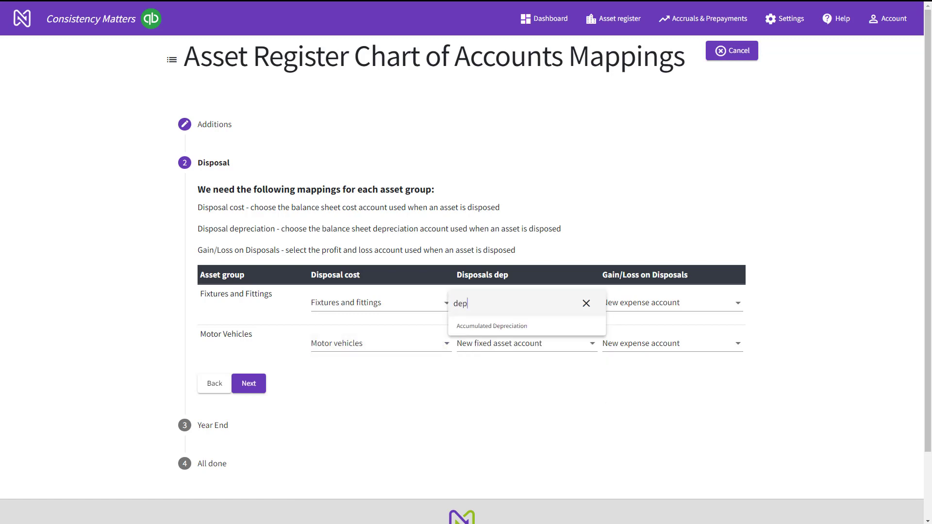
key(Down)
key(Return)
click(519, 343)
click(509, 386)
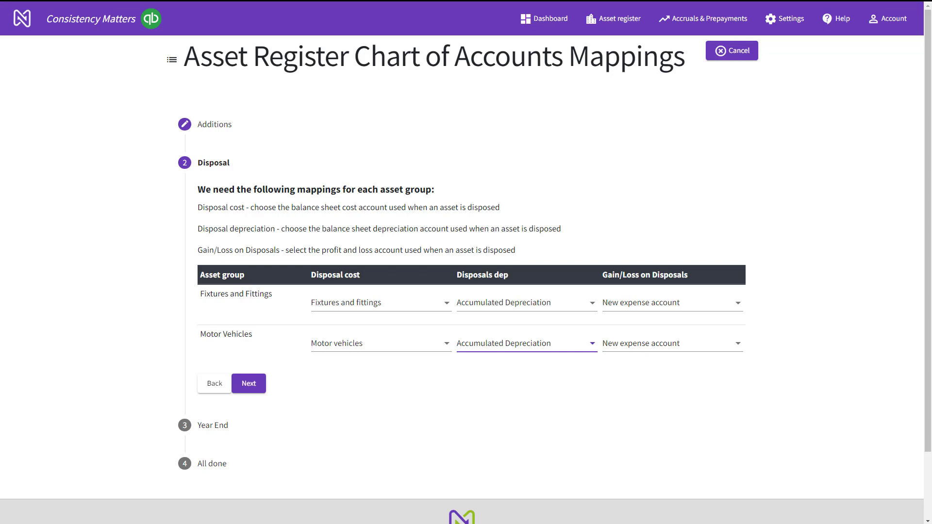
Advance the mapping wizard from Disposal to the Year End step
click(249, 383)
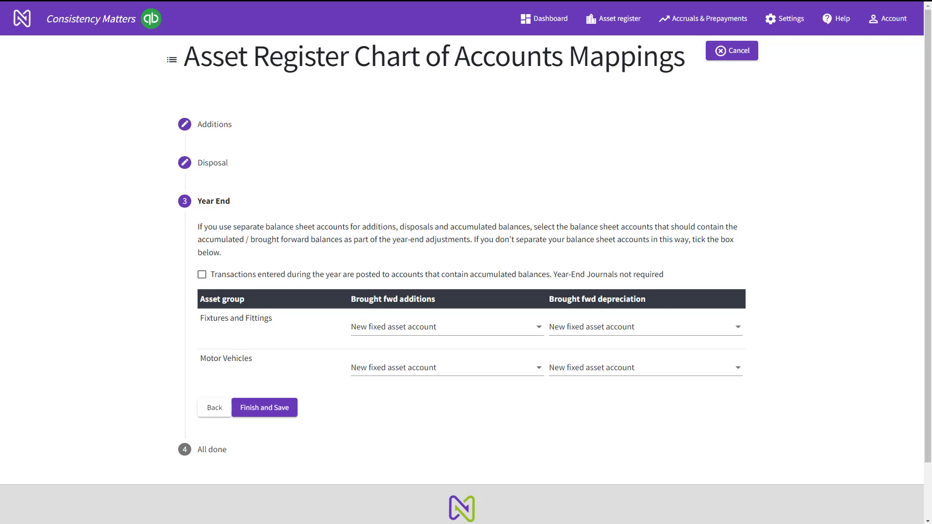
Mark Year-End Journals as not required, then finish and save the mappings
click(202, 274)
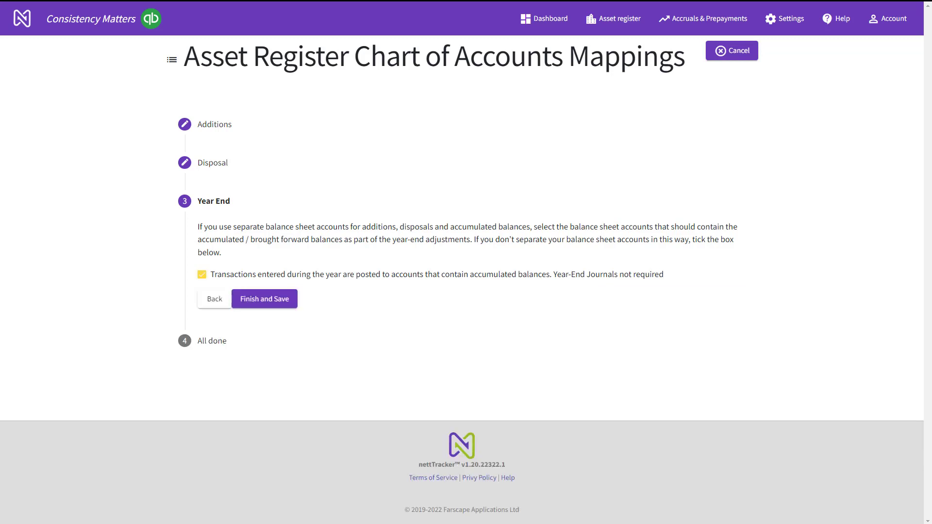
click(265, 299)
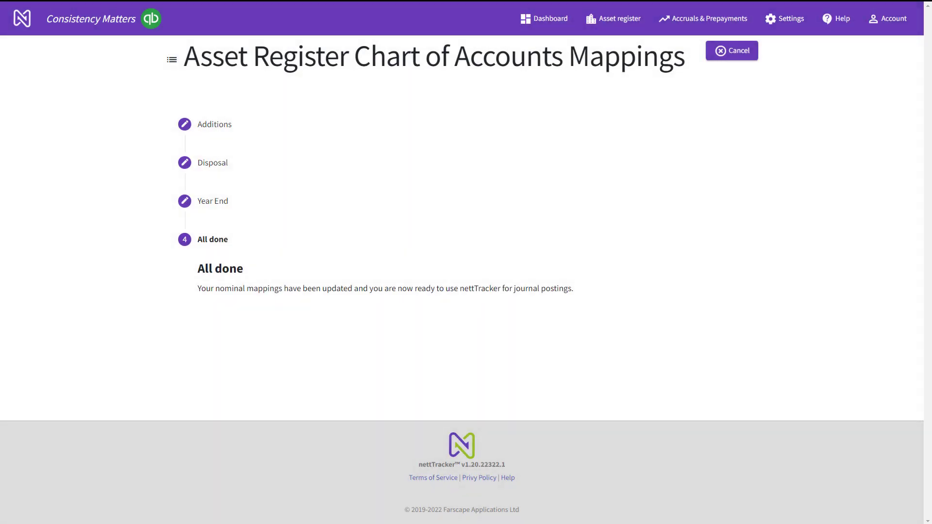